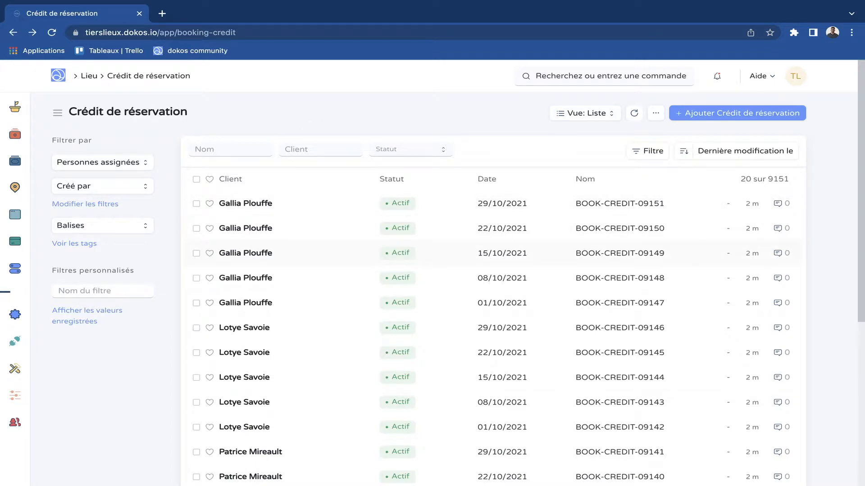
- Start a new booking credit and choose the first customer in the list as its client
scroll(493, 253, "down", 1)
scroll(493, 253, "up", 1)
left_click(700, 113)
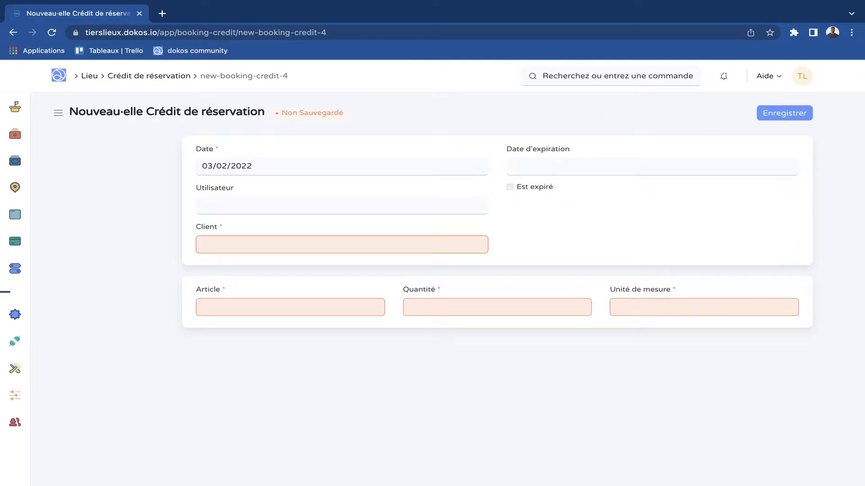
scroll(315, 302, "down", 4)
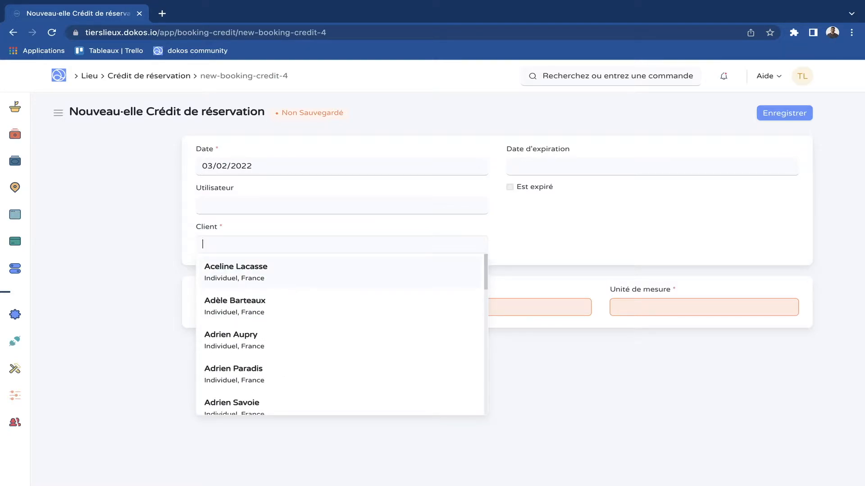
key("Return")
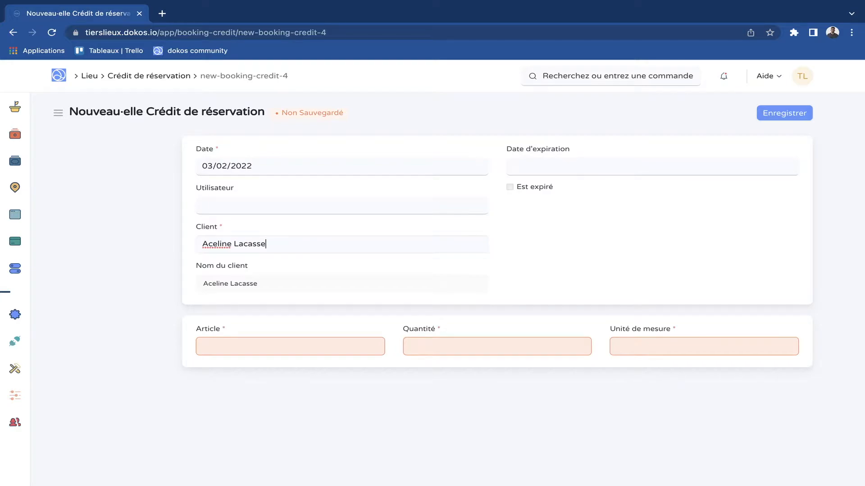
- Set the booking credit's item to Coworking ponctuel, its quantity to 10 and its unit of measure to Heure
left_click(531, 167)
left_click(518, 117)
left_click(291, 345)
left_click(236, 325)
left_click(234, 352)
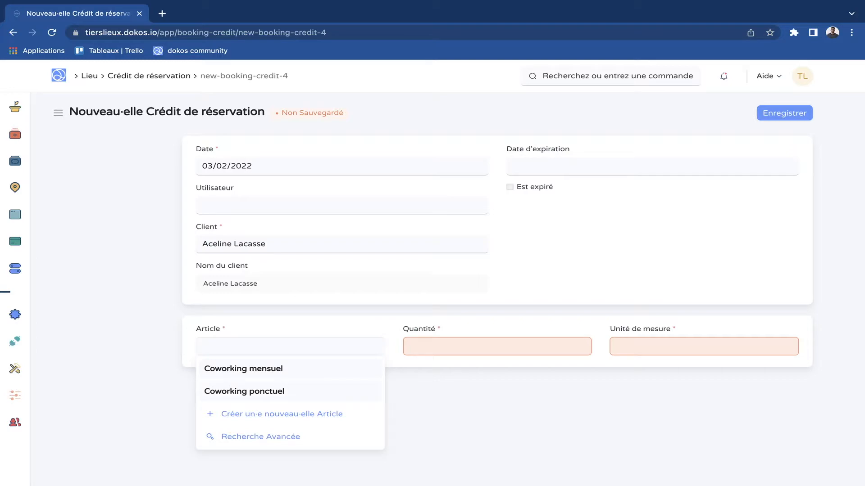
left_click(246, 390)
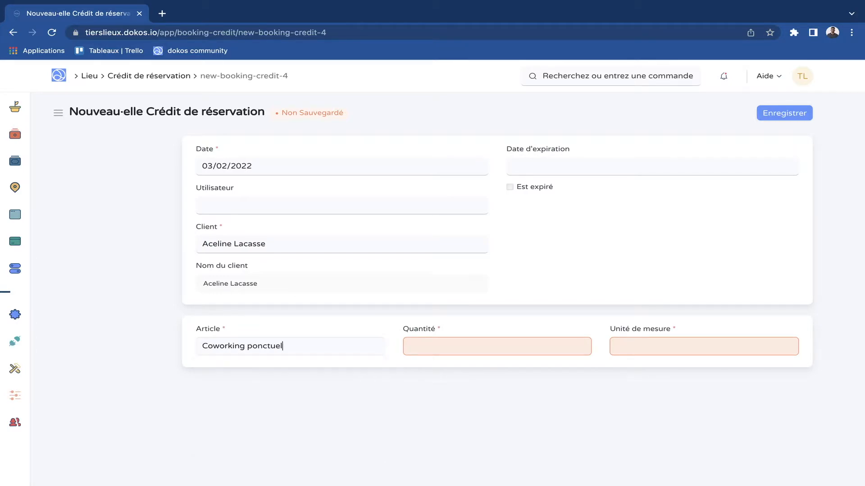
type("10")
key("Tab")
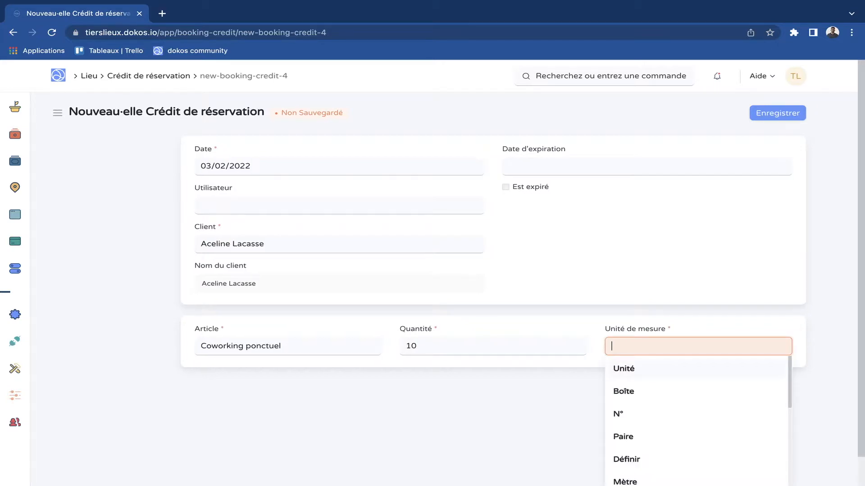
type("Heure")
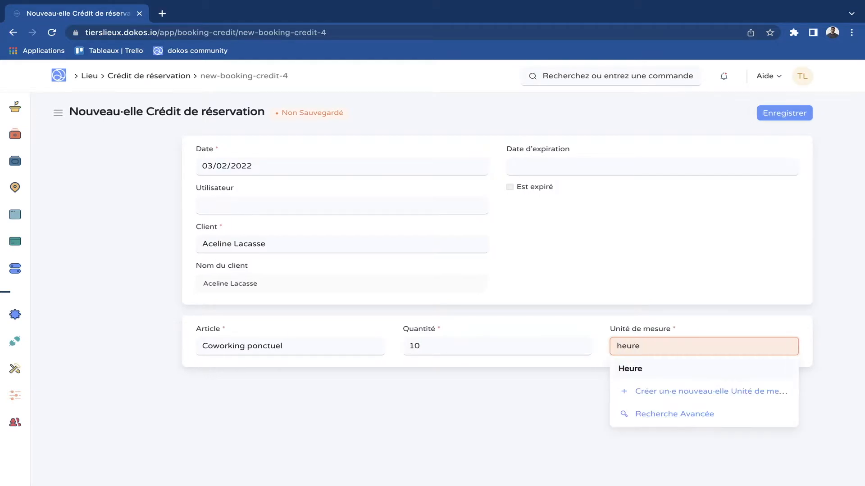
- Save the new booking credit and validate the document
key("ctrl+s")
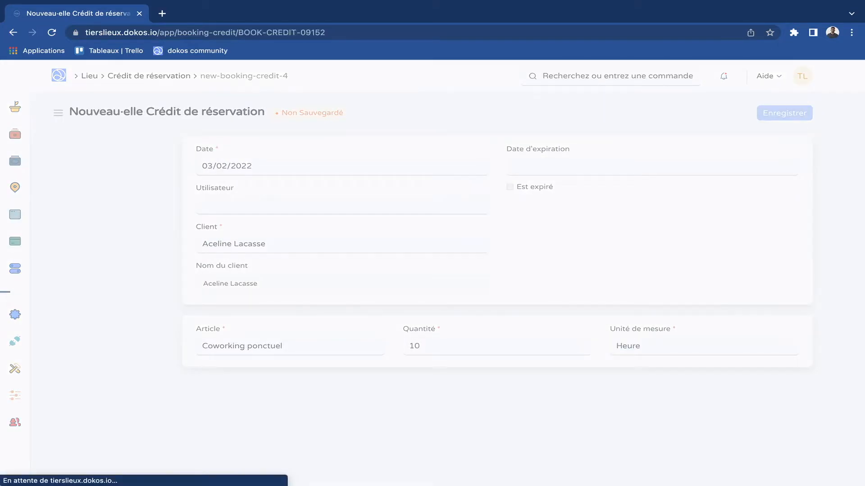
key("ctrl+s")
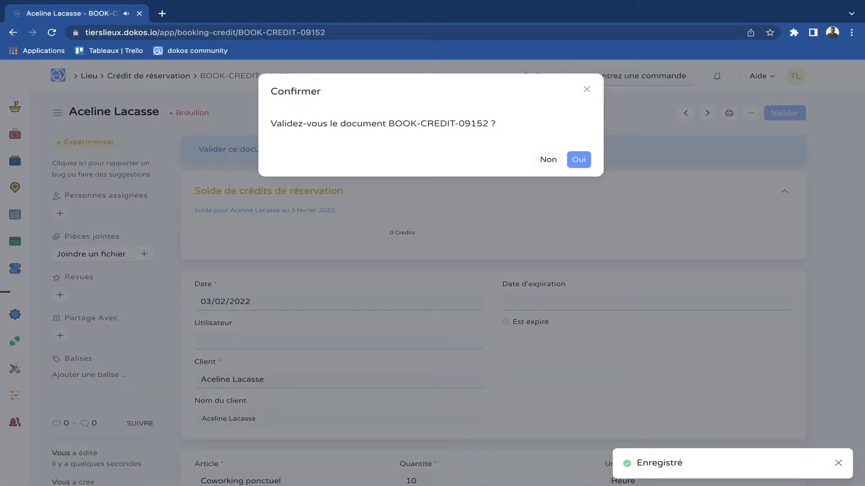
key("ctrl+s")
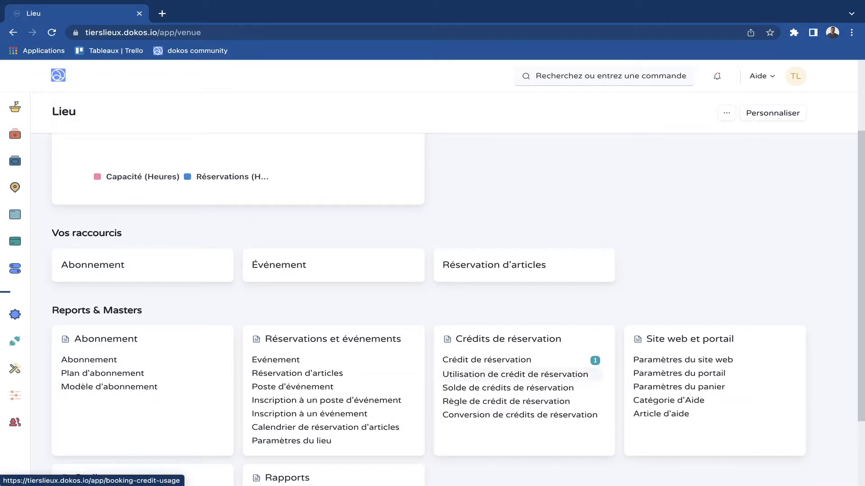
- Create a booking credit usage for the same client with quantity 5, unit Heure and item Coworking ponctuel
left_click(489, 375)
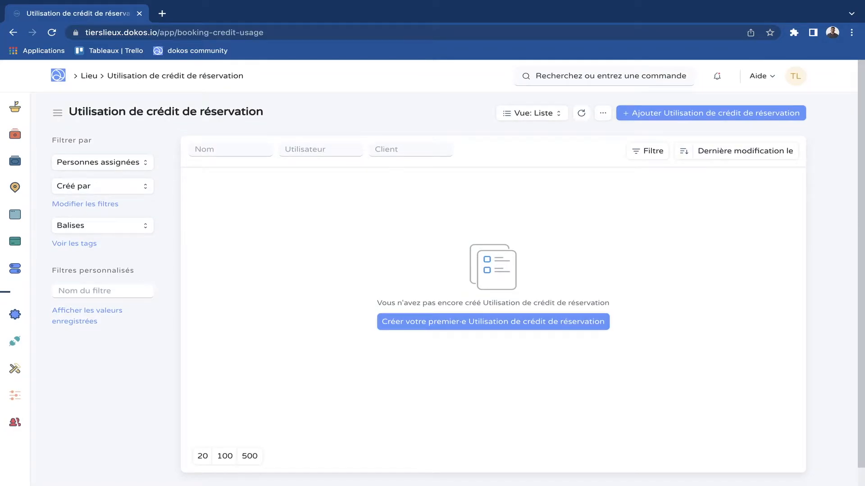
left_click(710, 113)
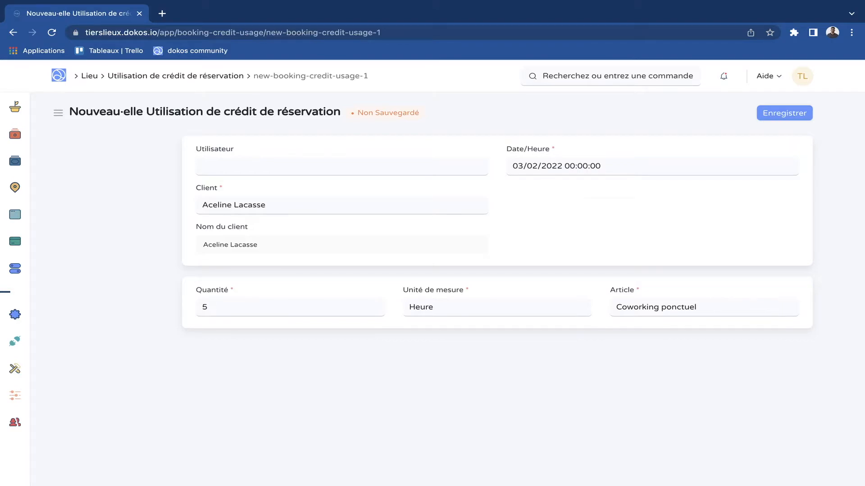
left_click(524, 166)
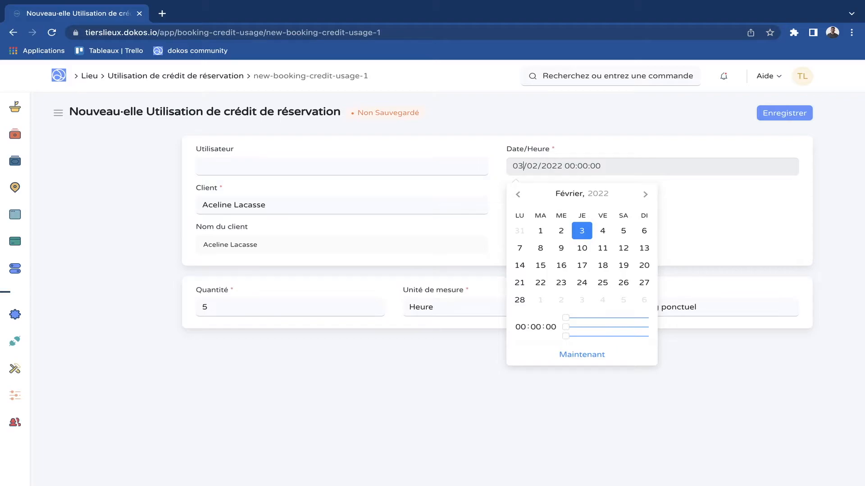
left_click(677, 192)
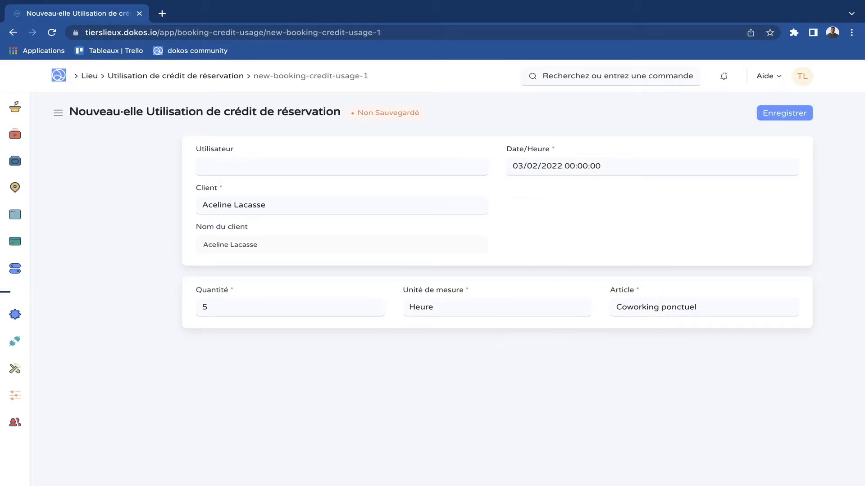
- Save the booking credit usage and validate the document
key("super+s")
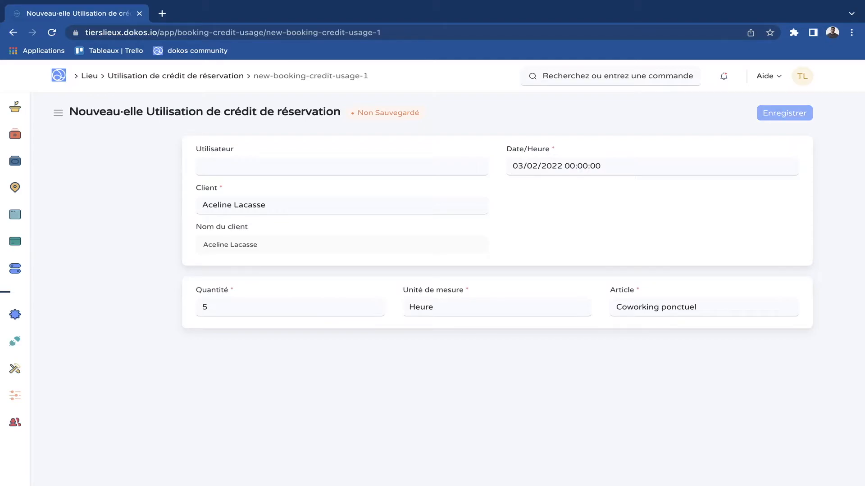
key("super+s")
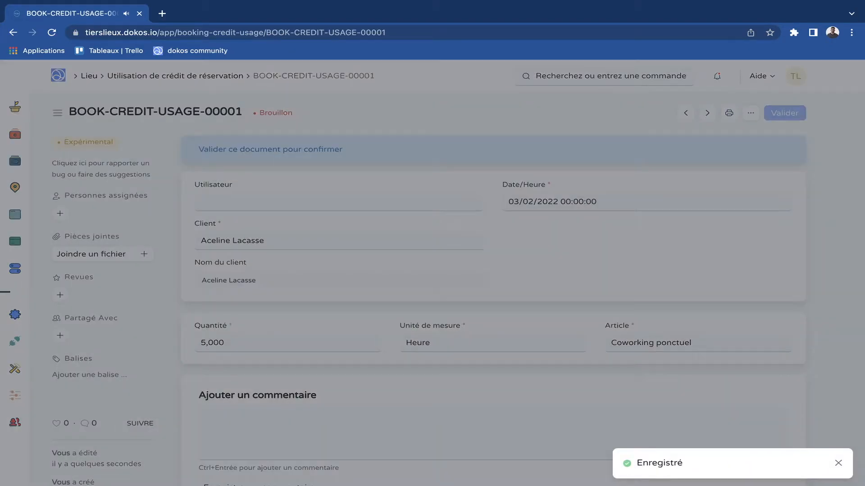
key("super+s")
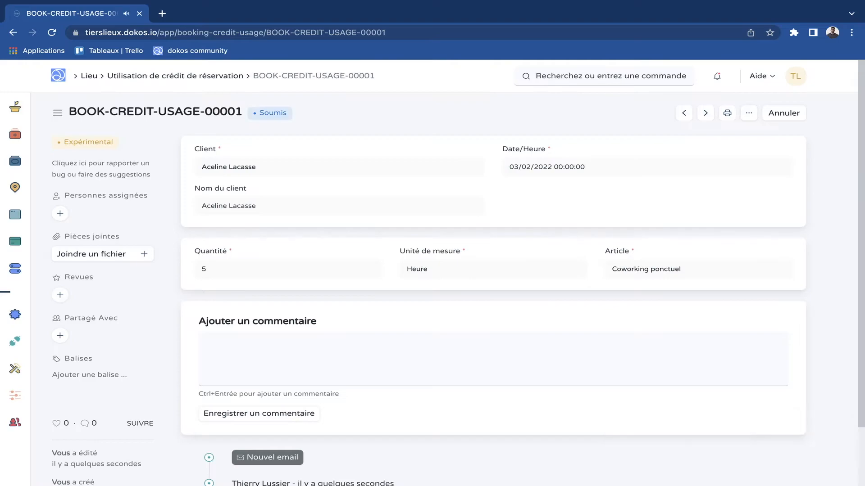
- Return to the Lieu workspace and open the client's new booking credit from the Crédit de réservation list
left_click(88, 76)
scroll(513, 315, "down", 3)
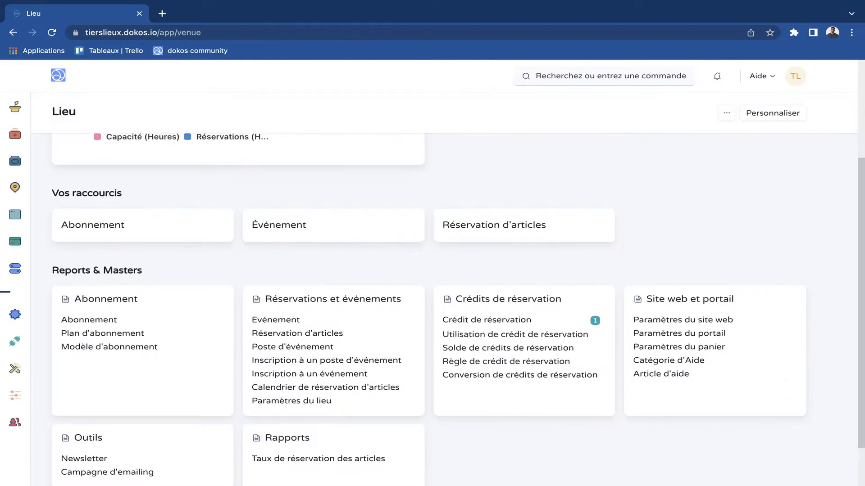
left_click(486, 319)
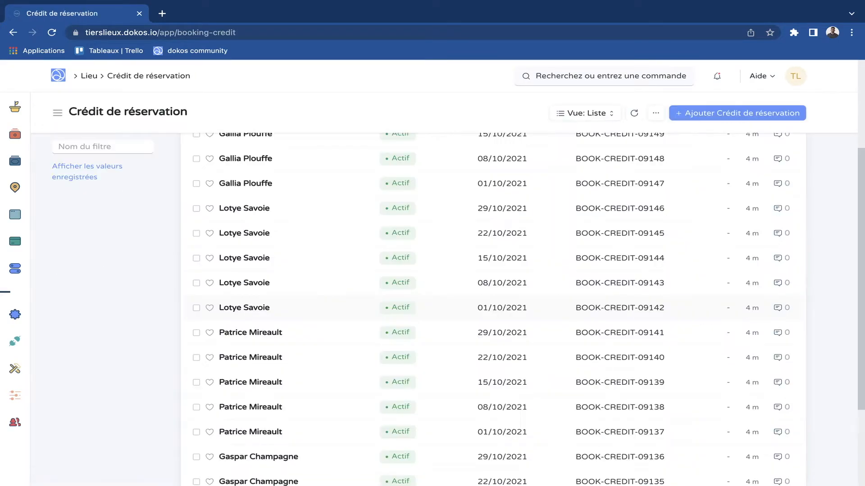
left_click(251, 204)
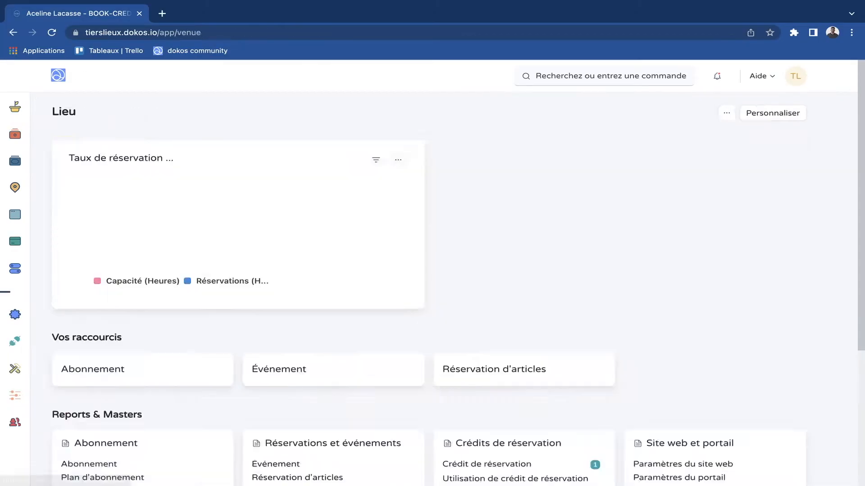
- Open the Solde de crédits de réservation page from the Lieu workspace and filter the balances by the customer's first name
scroll(444, 310, "down", 2)
scroll(518, 373, "down", 2)
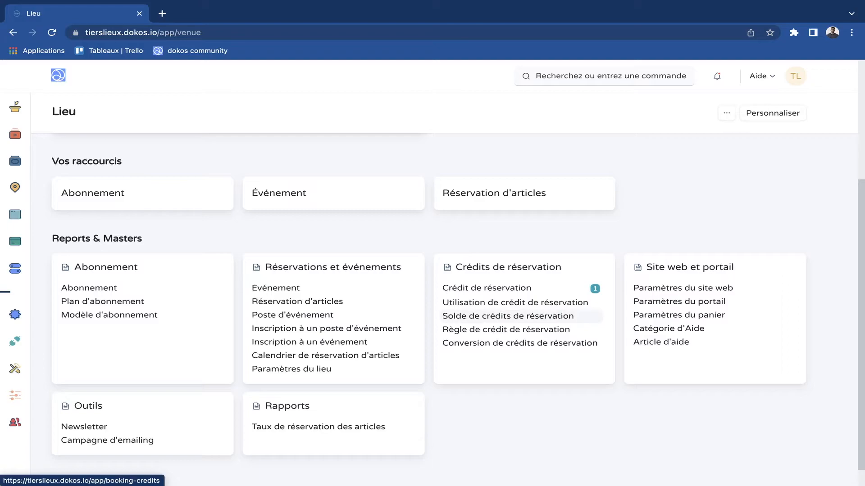
left_click(459, 318)
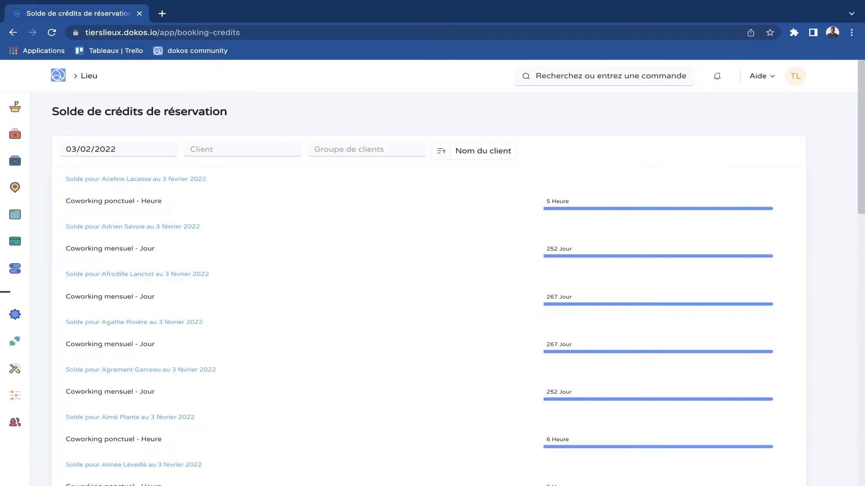
double_click(109, 149)
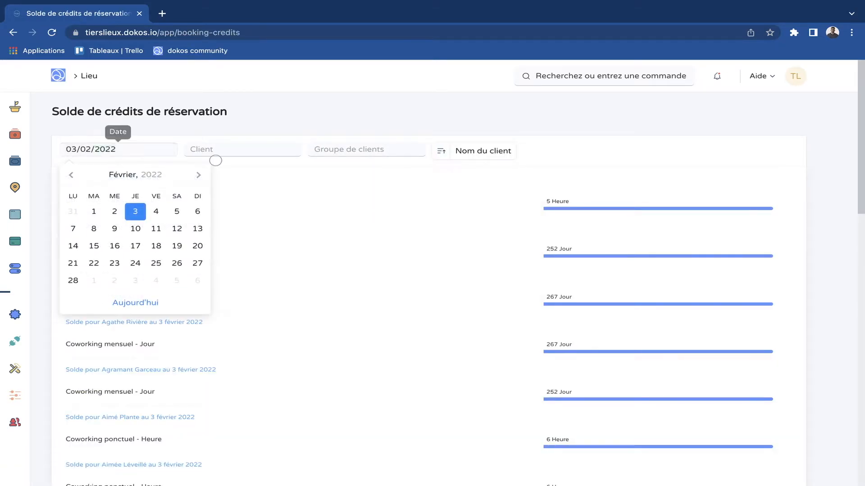
left_click(216, 119)
left_click(230, 150)
type("aceline")
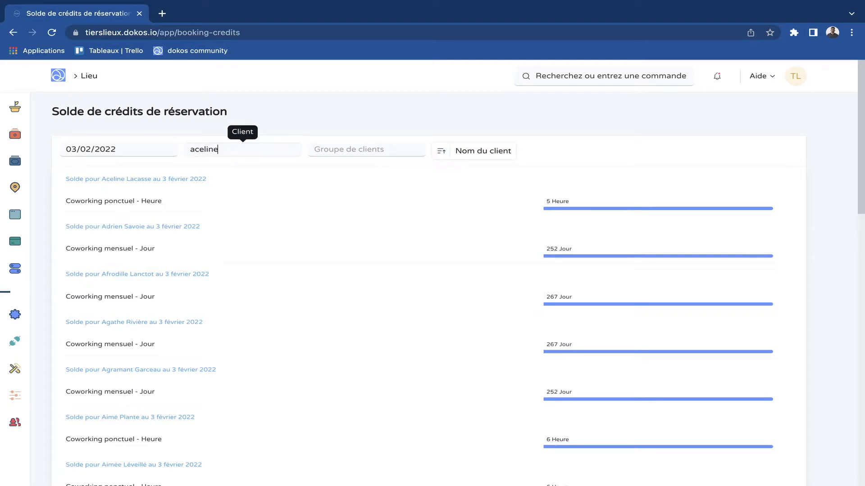
key("Return")
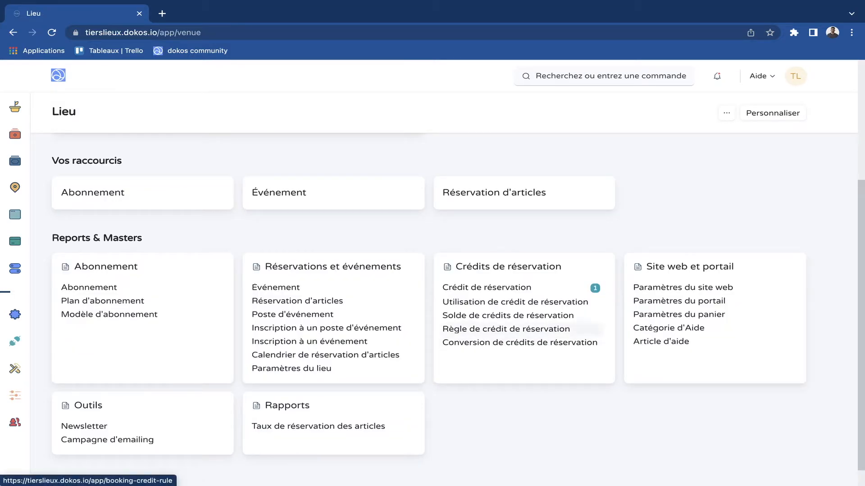
- Open the Coworking ponctuel booking credit rule and review its rule type options, keeping Addition de crédits de réservation
left_click(506, 329)
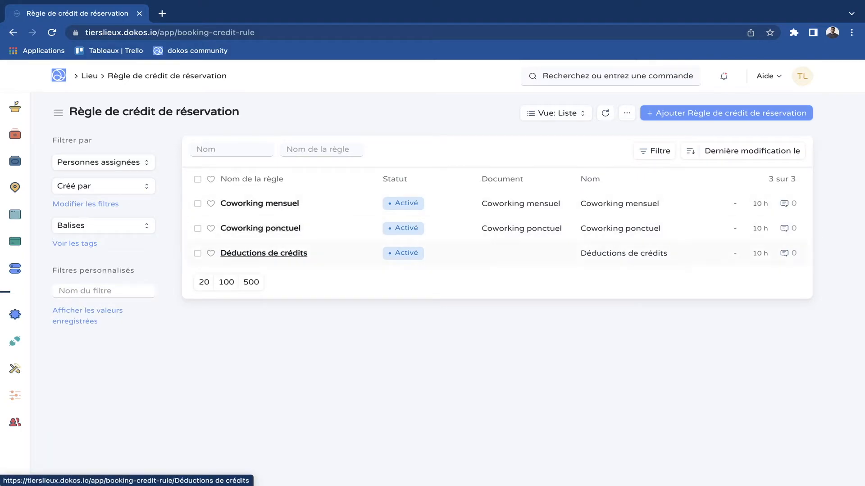
left_click(261, 228)
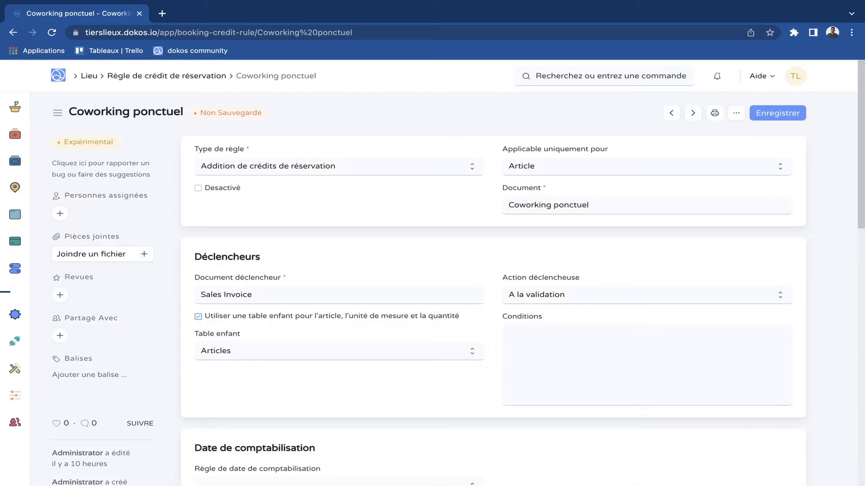
left_click(338, 166)
left_click(339, 198)
left_click(339, 166)
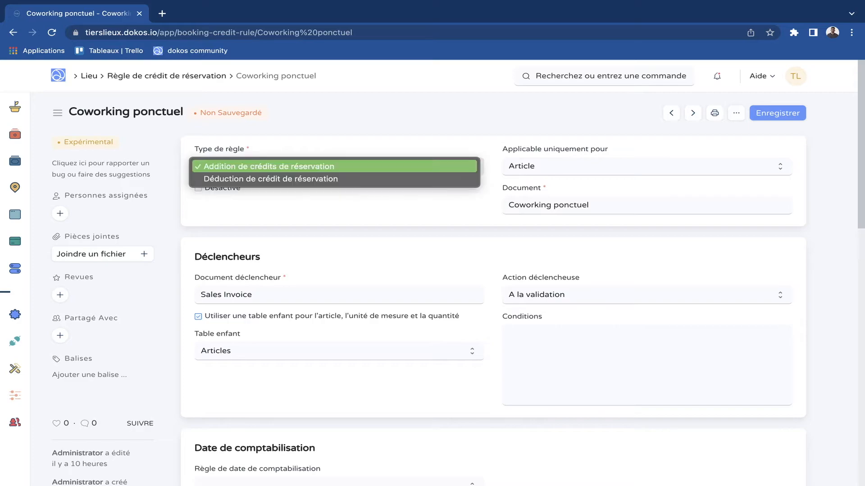
left_click(335, 167)
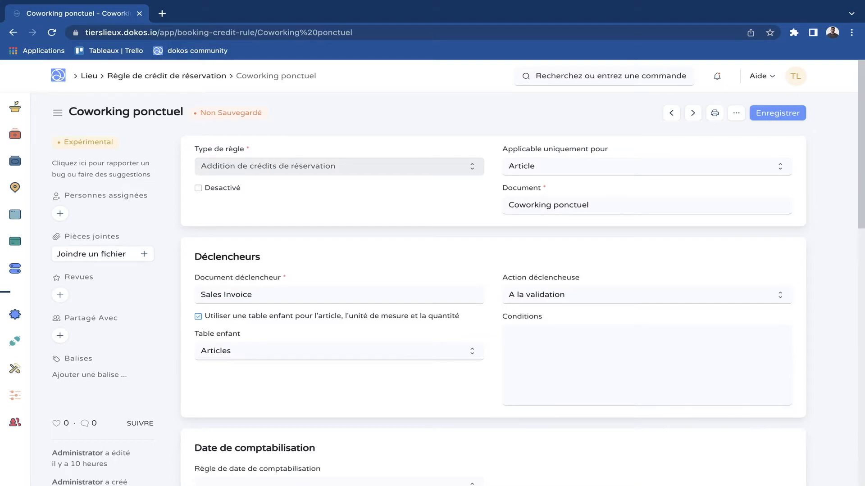
- Examine the Coworking ponctuel rule's linked article and its trigger document
double_click(570, 205)
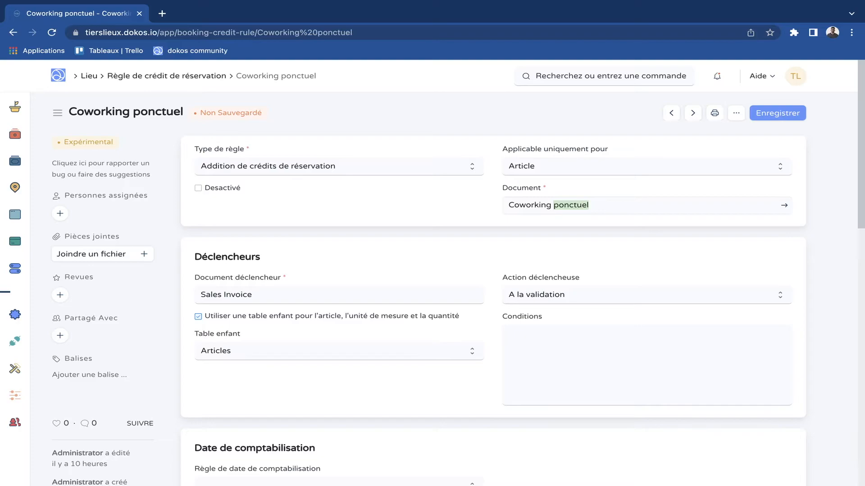
left_click(586, 245)
scroll(458, 273, "down", 1)
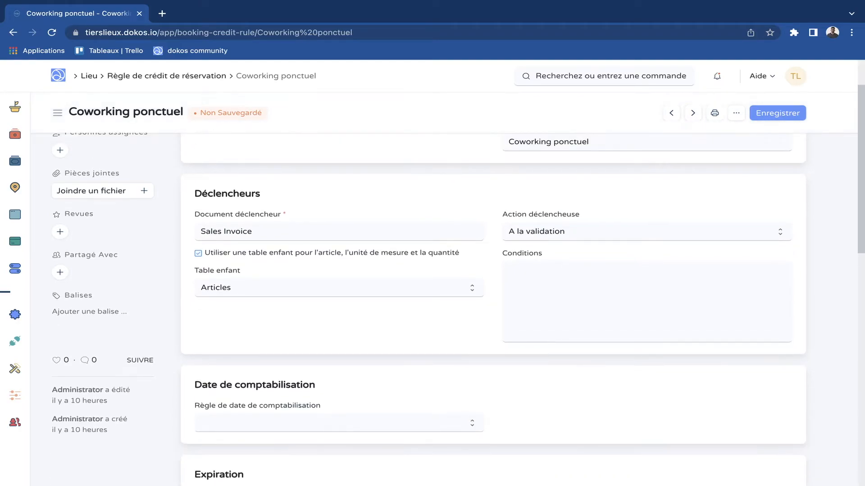
scroll(493, 311, "down", 1)
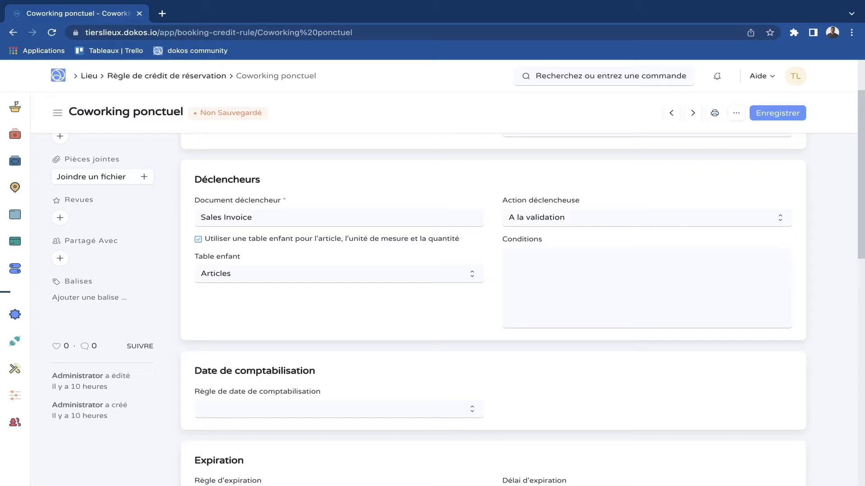
left_click(263, 217)
scroll(263, 217, "down", 1)
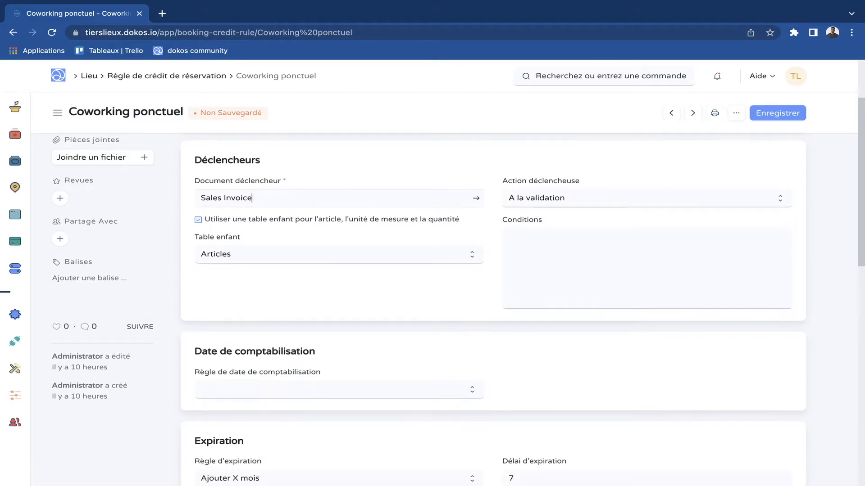
- Review the trigger action options of the Coworking ponctuel rule, keeping A la validation
left_click(544, 199)
left_click(544, 198)
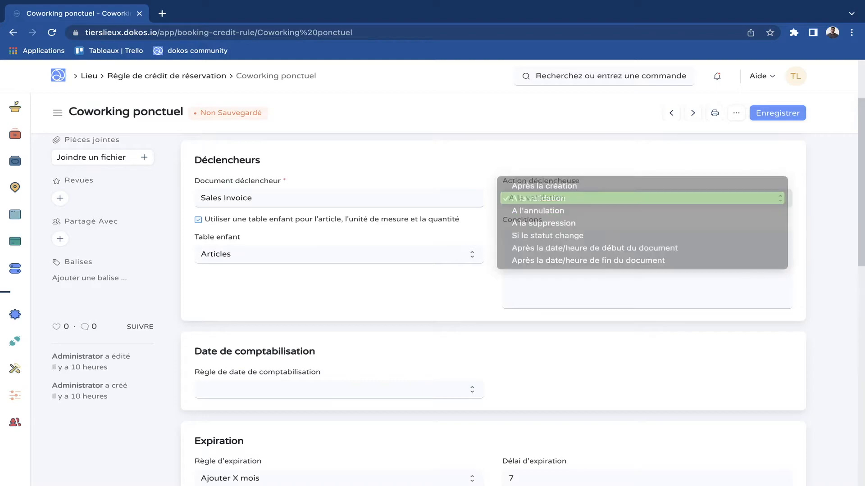
left_click(543, 199)
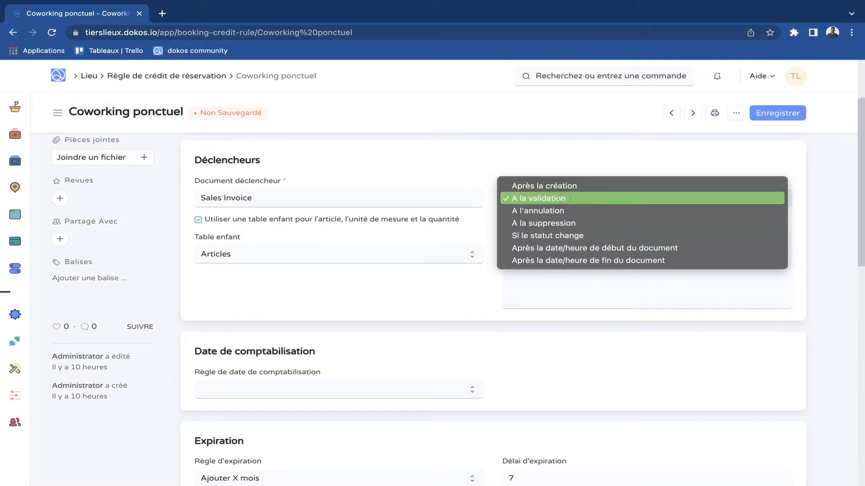
left_click(564, 199)
scroll(493, 288, "up", 1)
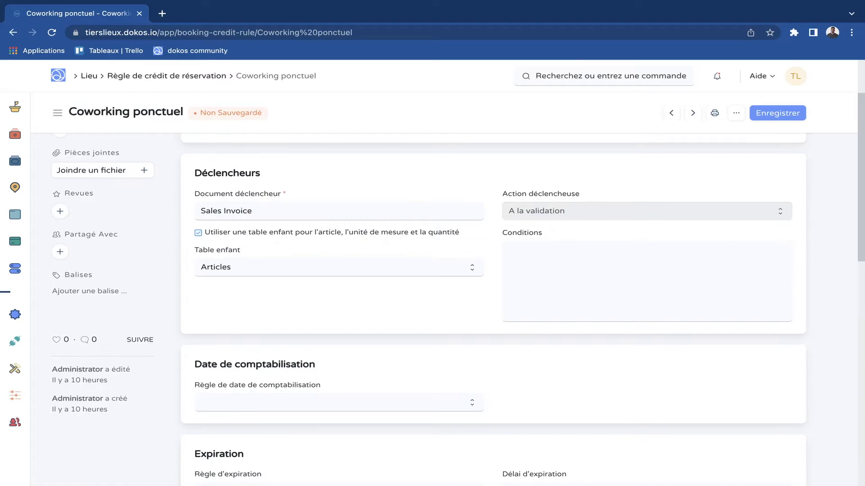
scroll(493, 288, "up", 2)
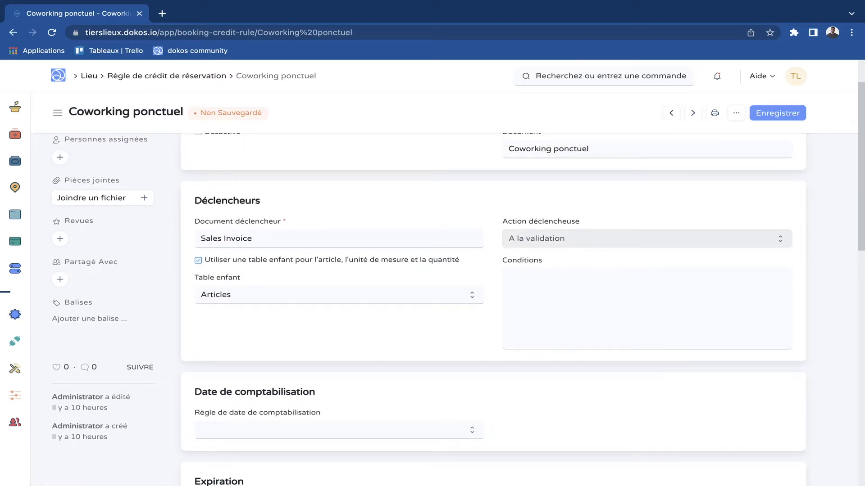
- Review the rule's accounting date and expiration settings and the recurrence interval options, leaving the interval empty
scroll(493, 289, "down", 4)
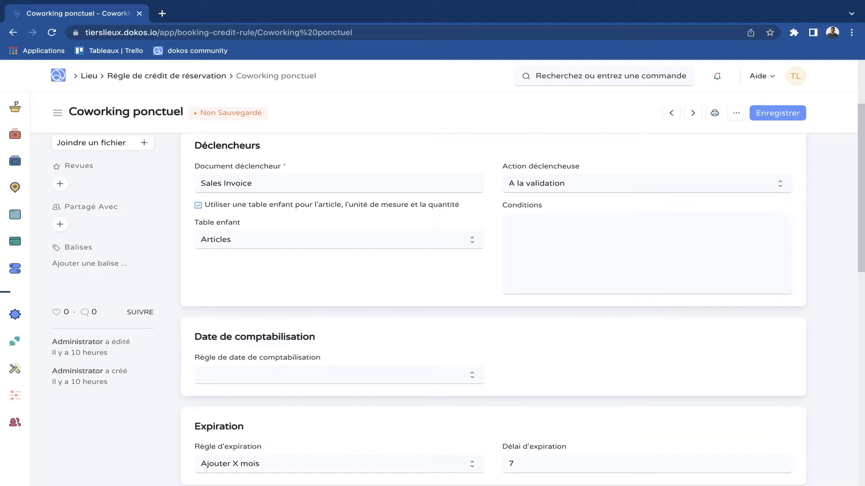
scroll(493, 288, "down", 10)
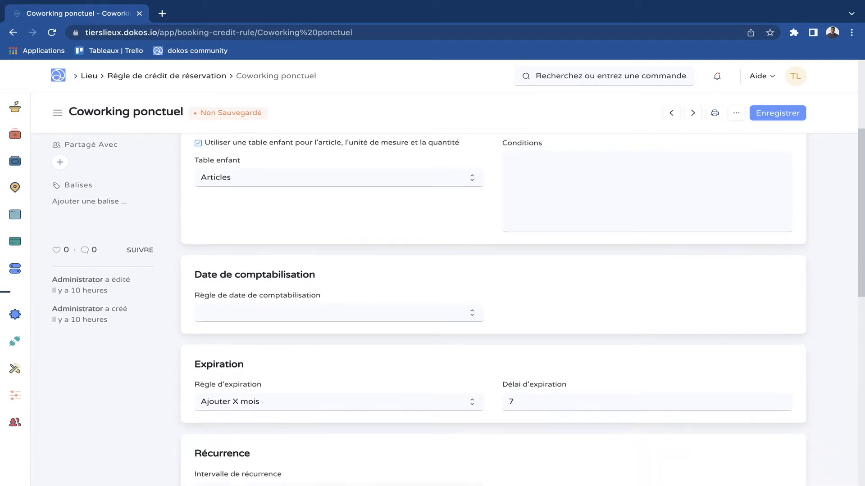
scroll(493, 288, "down", 3)
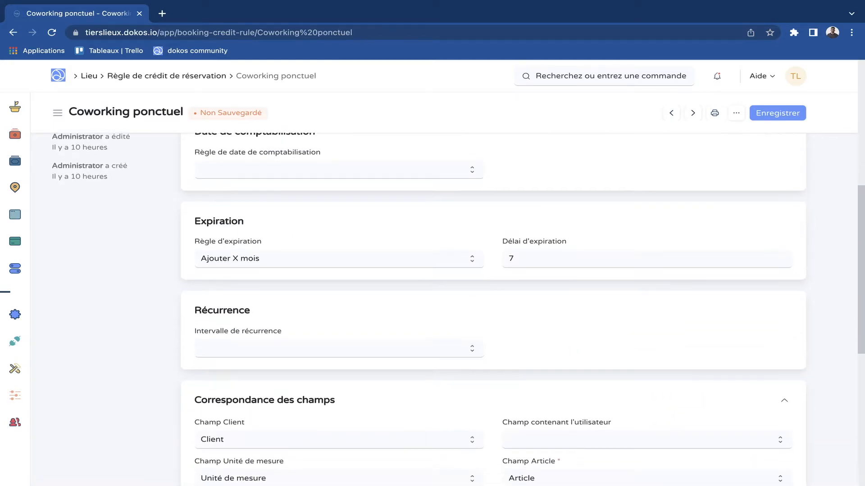
scroll(494, 289, "down", 2)
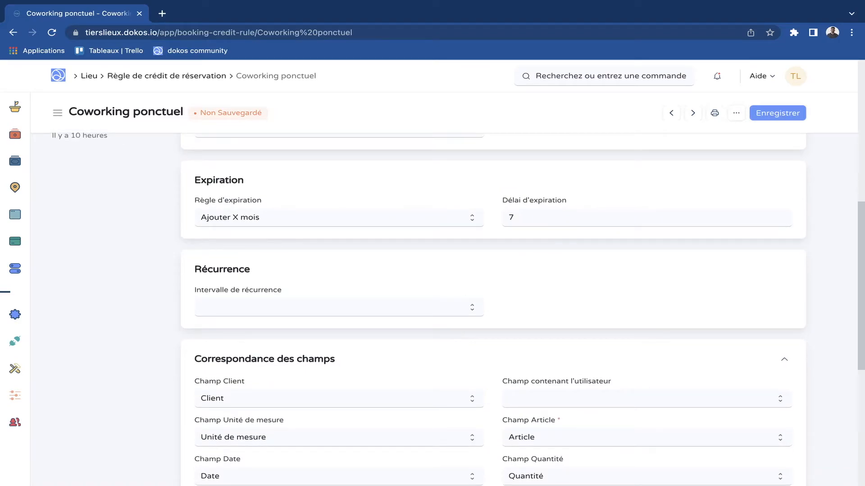
scroll(493, 288, "down", 4)
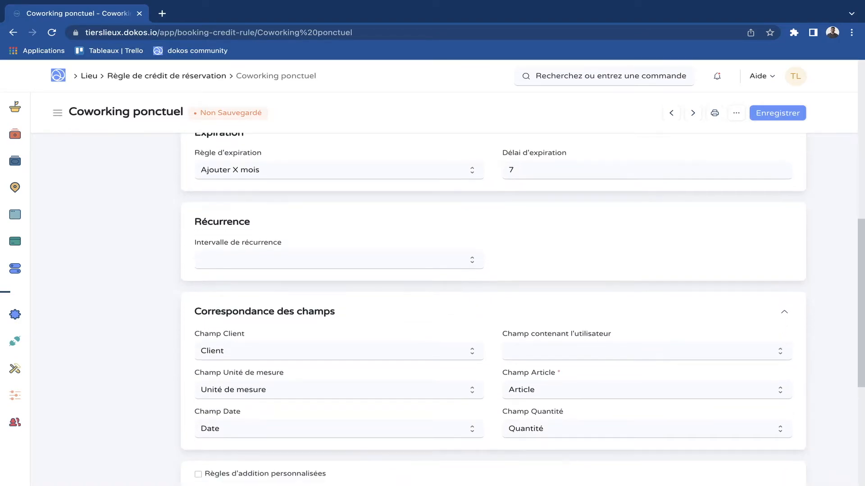
left_click(339, 241)
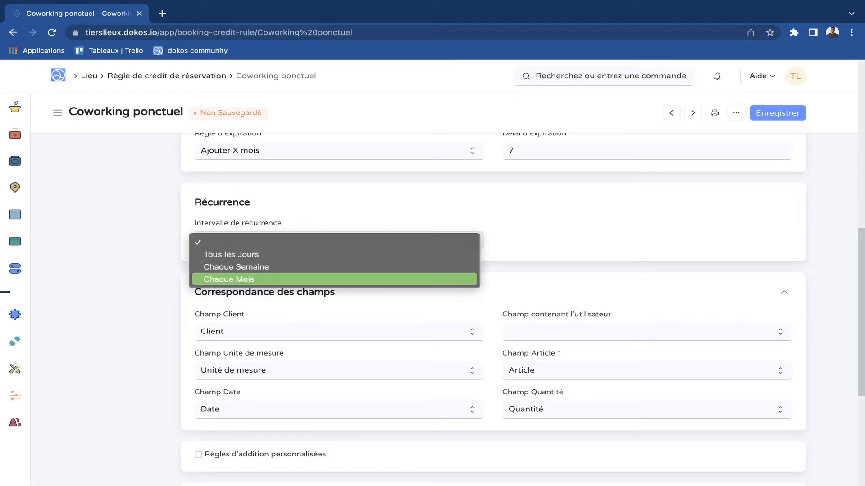
left_click(334, 242)
scroll(334, 242, "down", 5)
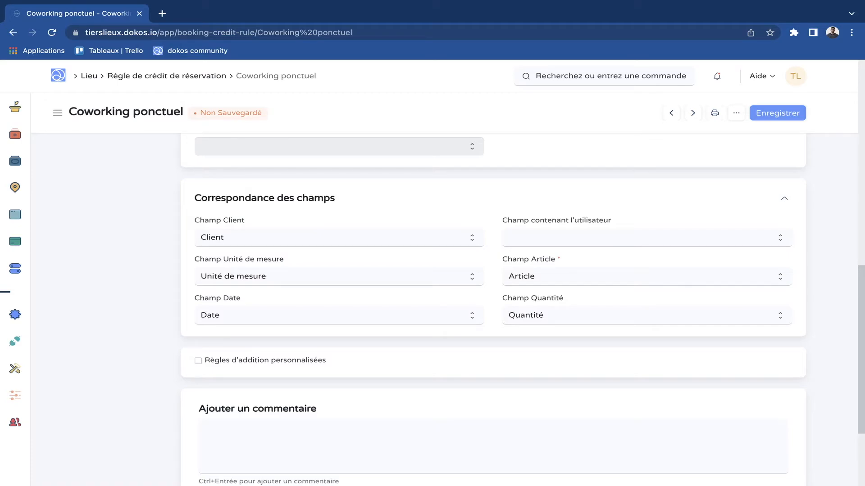
- Enable Règles d'addition personnalisées in the Coworking ponctuel rule and examine the Règles d'addition table
scroll(458, 311, "up", 10)
scroll(458, 310, "down", 5)
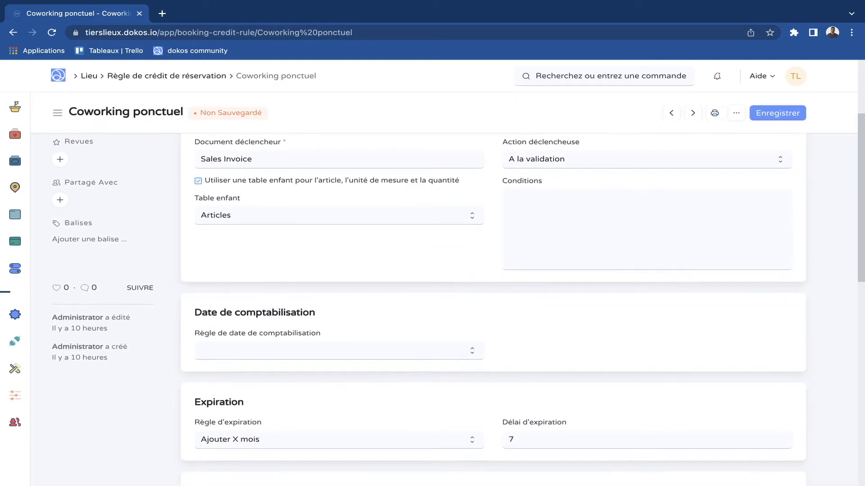
scroll(493, 306, "down", 2)
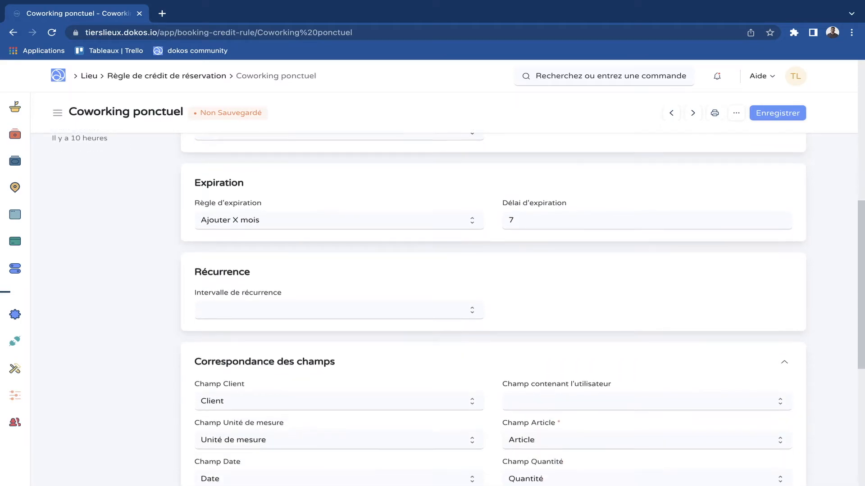
scroll(493, 306, "up", 3)
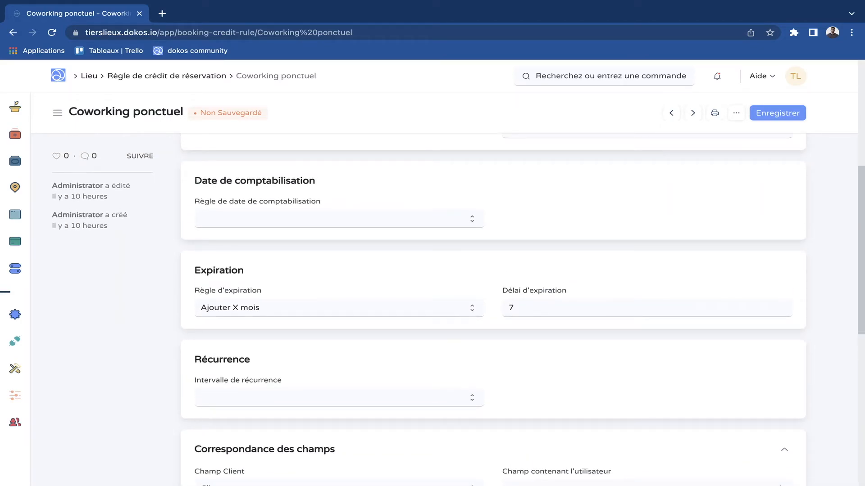
scroll(493, 310, "down", 2)
scroll(493, 306, "down", 6)
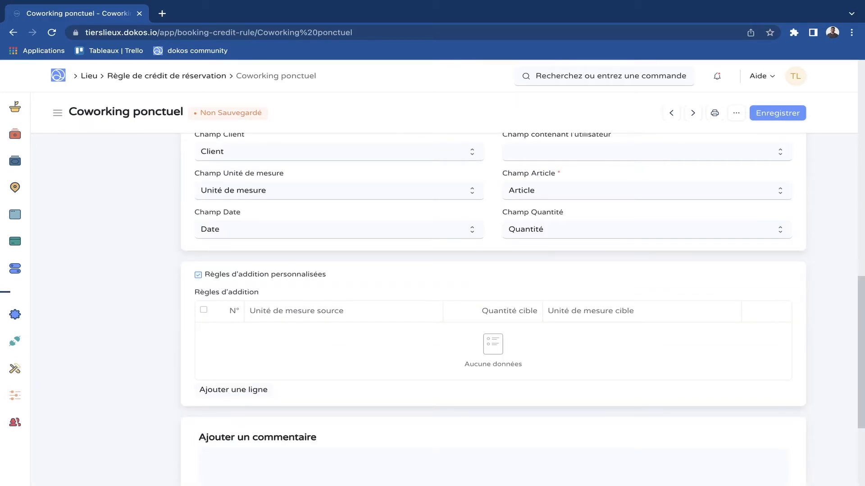
scroll(493, 306, "down", 1)
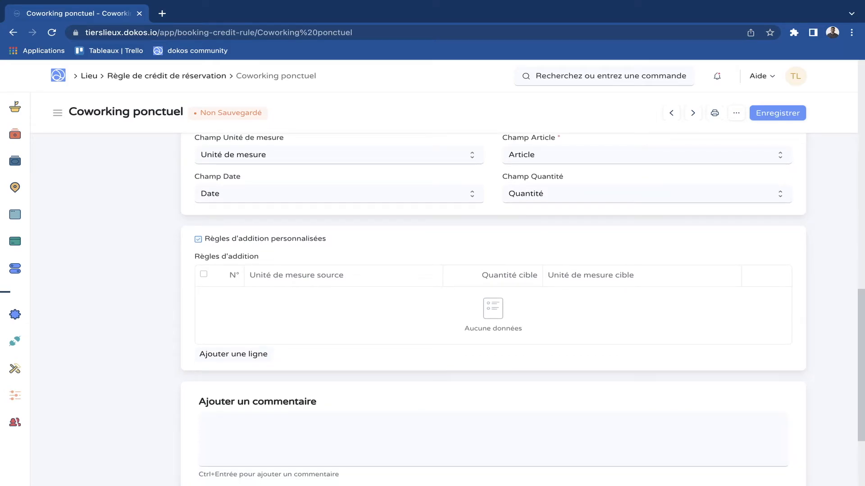
- Open the Coworking mensuel rule from the Règle de crédit de réservation list and go to its custom addition rules
left_click(167, 76)
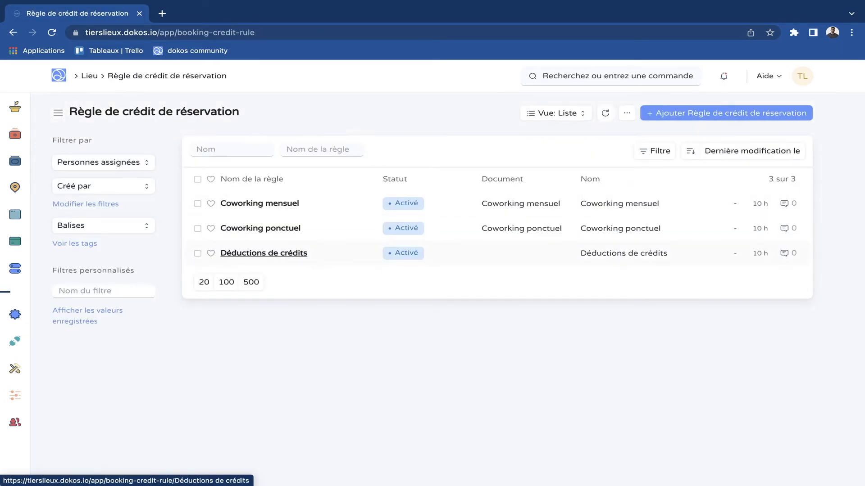
left_click(260, 203)
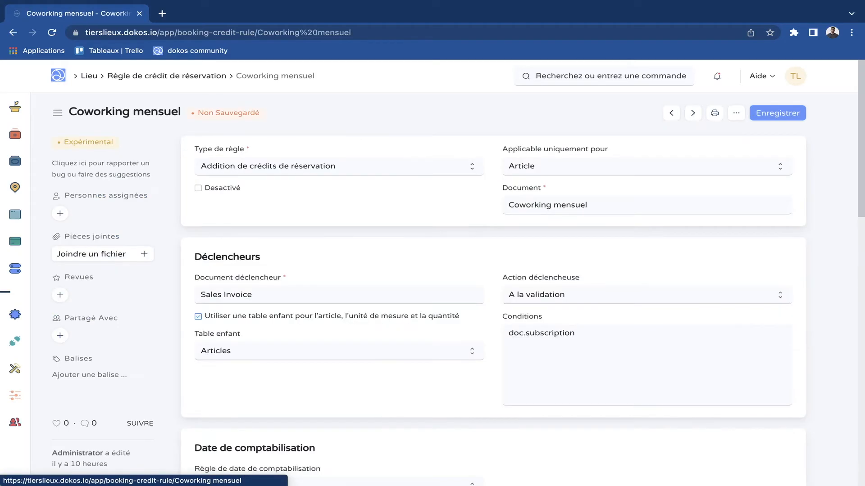
scroll(493, 306, "down", 4)
scroll(493, 306, "down", 10)
scroll(493, 307, "up", 2)
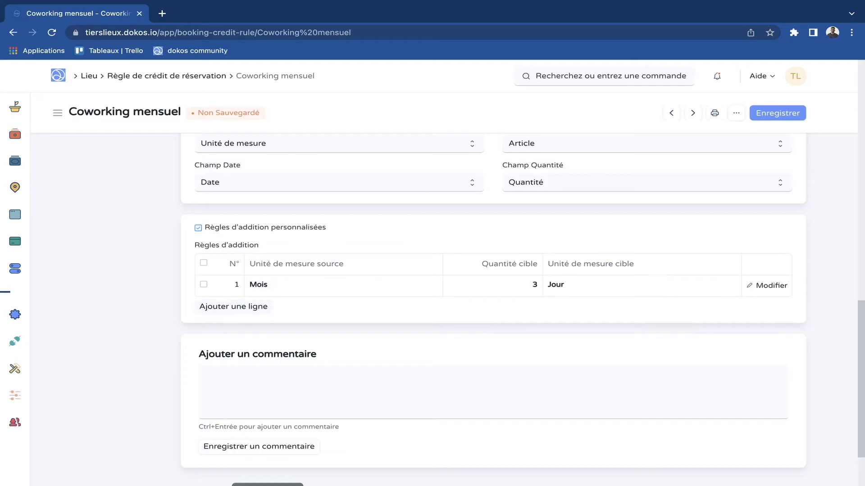
- Examine the Mois addition rule's source unit and target quantity, along with the rule's expiration and recurrence settings
left_click(303, 289)
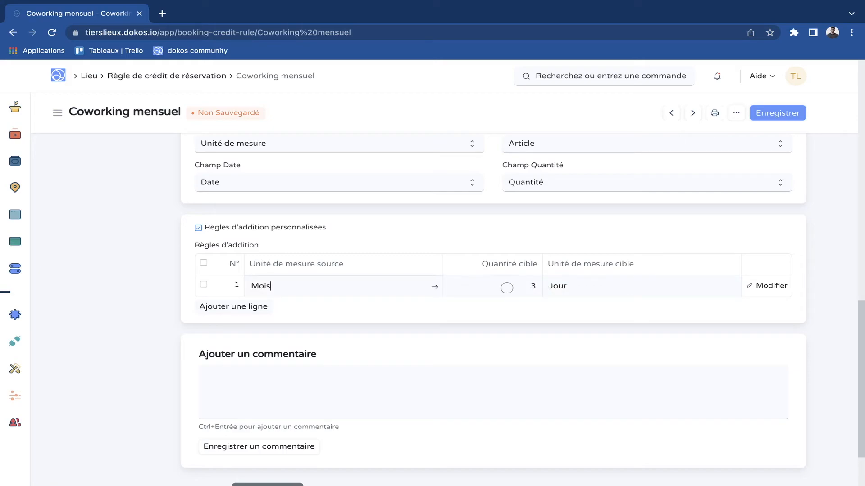
left_click(493, 286)
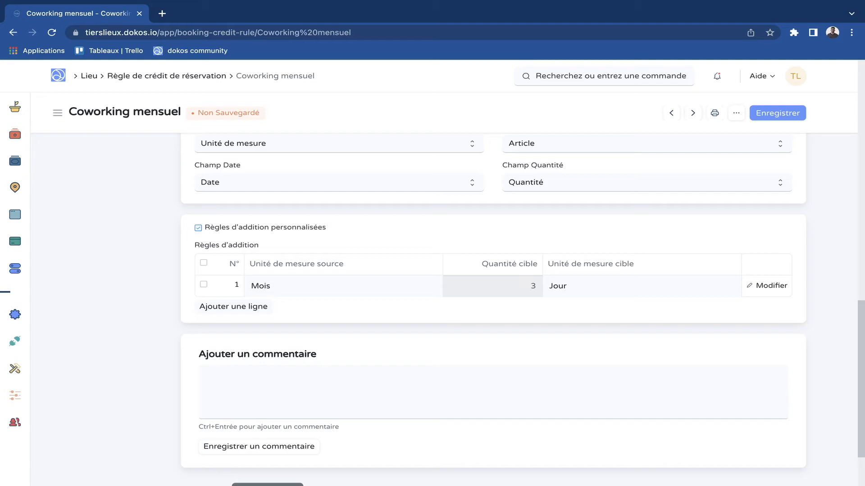
scroll(493, 310, "up", 8)
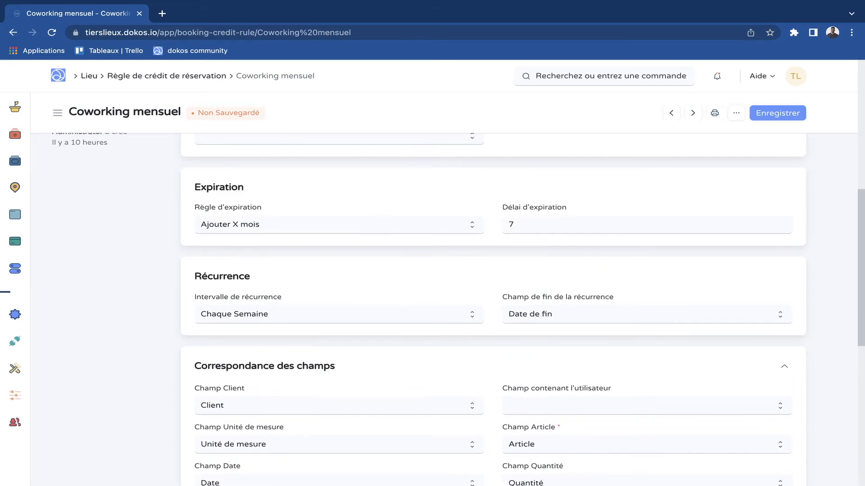
scroll(493, 310, "down", 7)
scroll(493, 309, "up", 6)
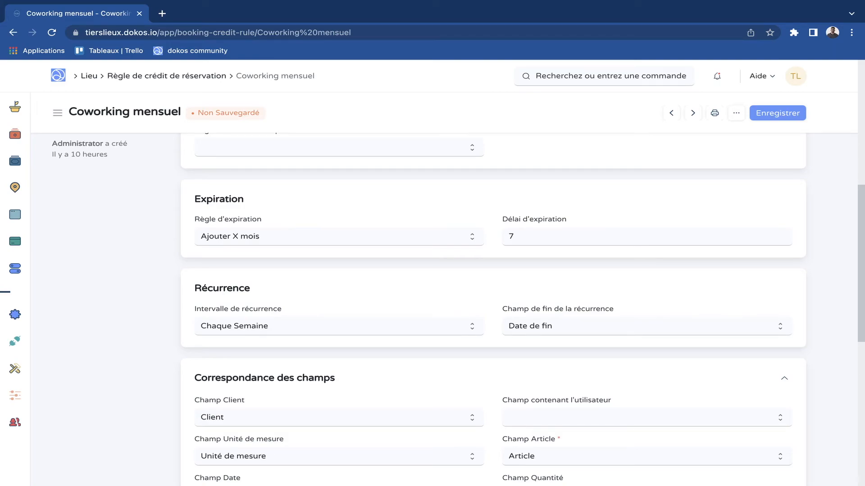
- Set the Coworking mensuel rule's expiration rule to Ajouter X jours and save the rule
key("ctrl+s")
scroll(522, 304, "down", 4)
scroll(493, 309, "up", 2)
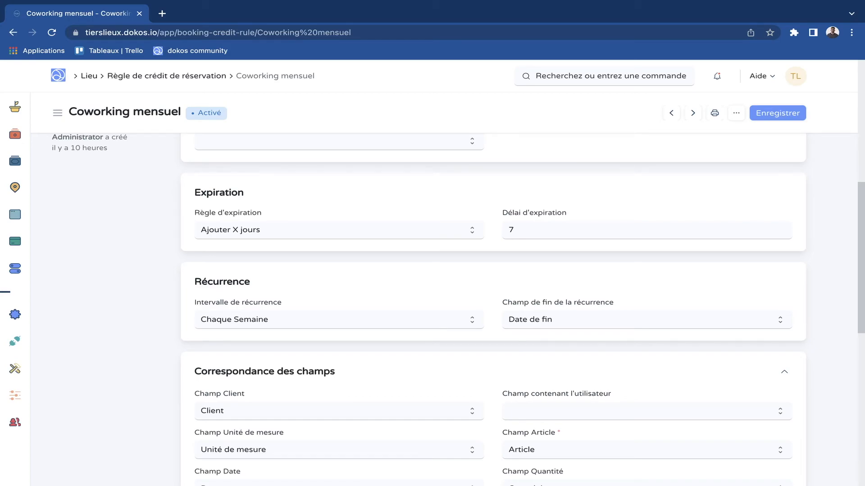
scroll(493, 310, "down", 3)
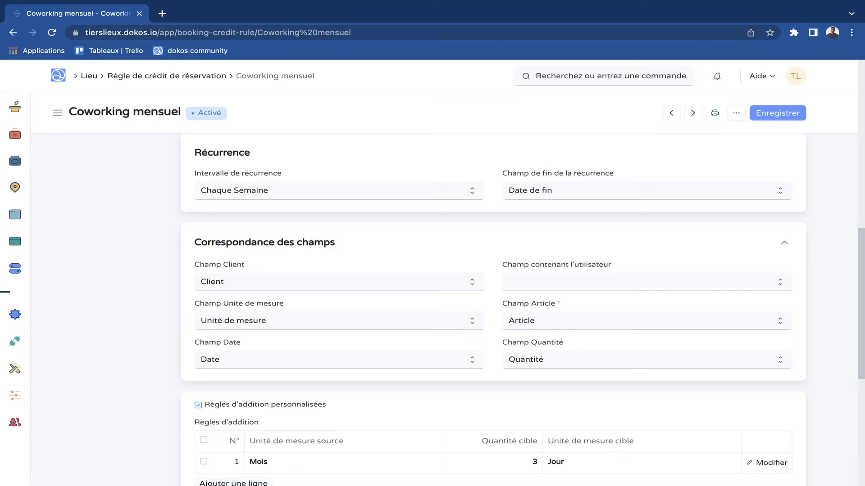